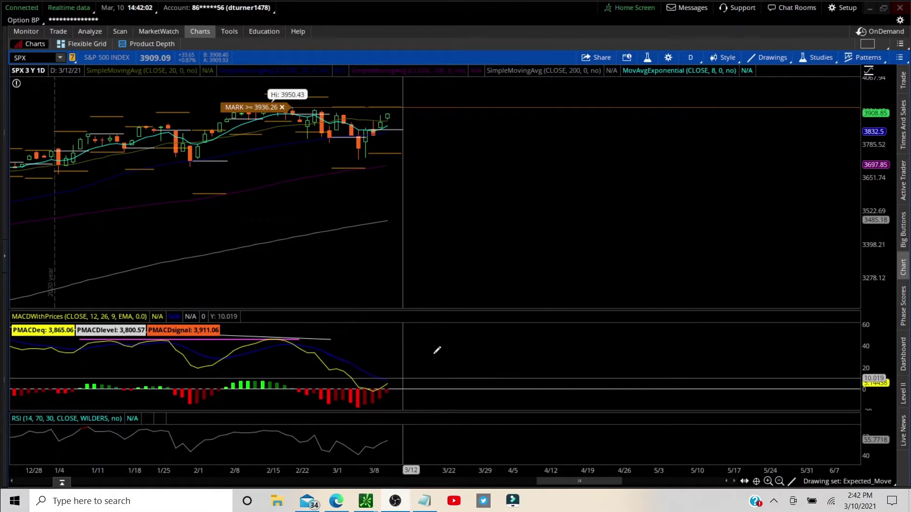
Step: Apply the Trend_is_friend drawing set to the SPX chart and begin choosing a new time frame
left_click(870, 481)
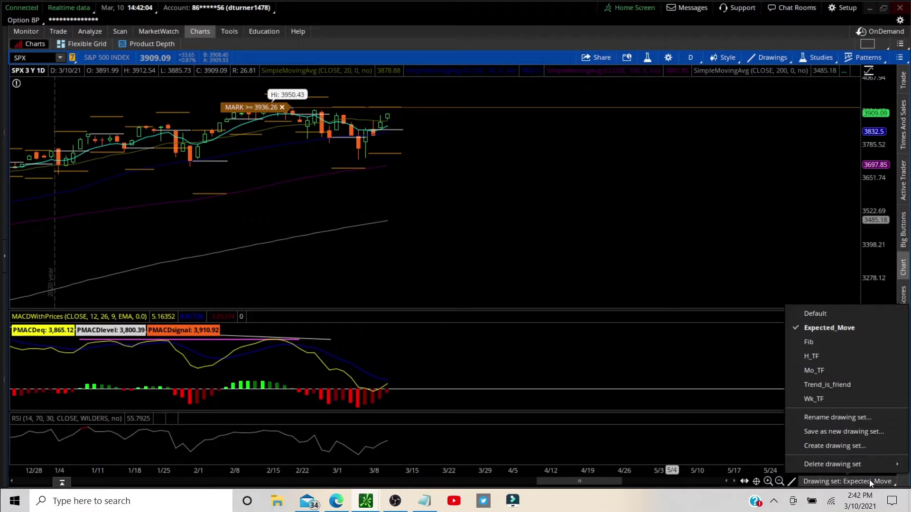
left_click(842, 383)
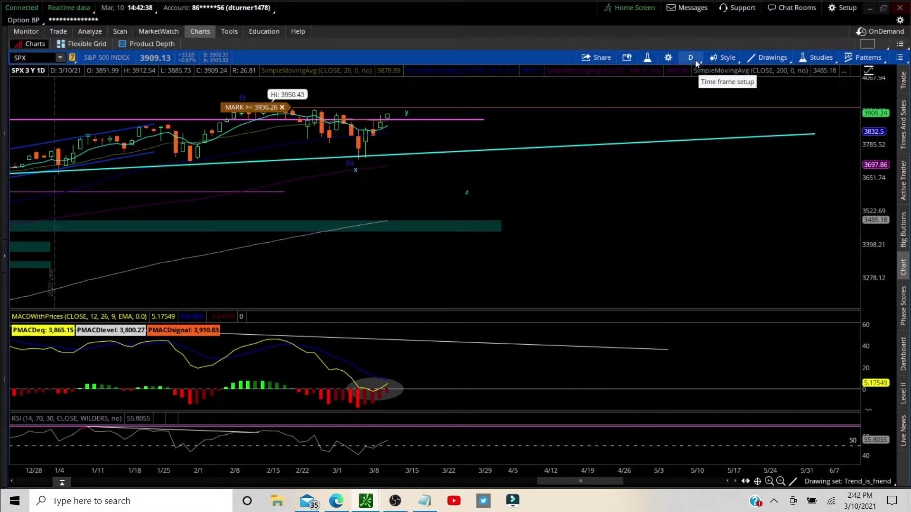
left_click(693, 60)
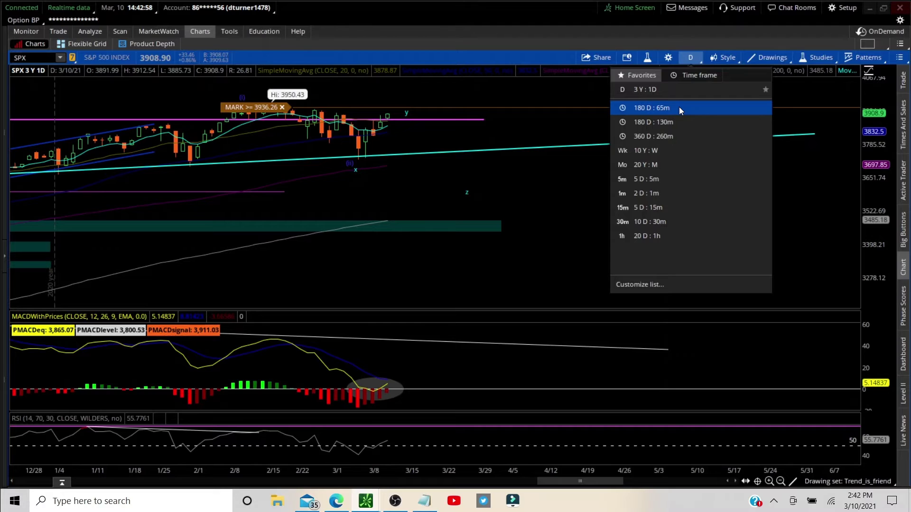
Step: Set SPX to 180 D : 65m, then chart /ES zoomed on the latest week and a half
left_click(678, 109)
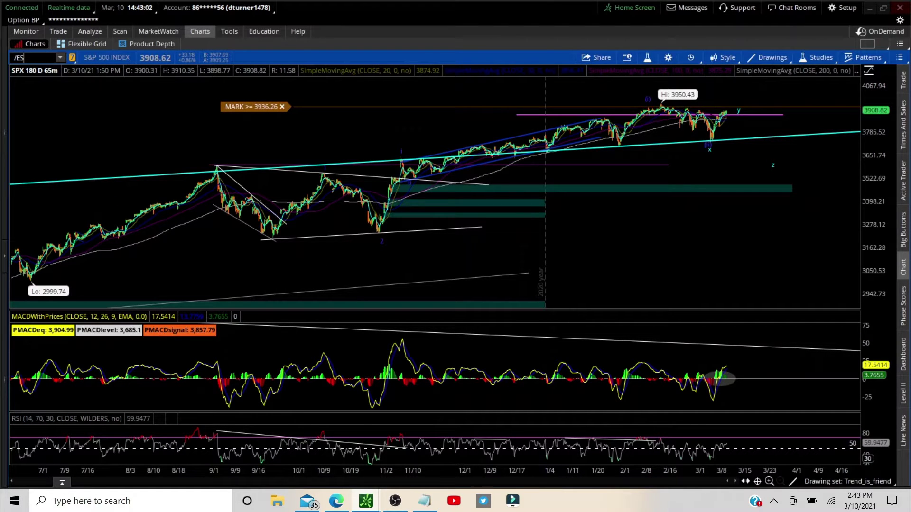
key("Return")
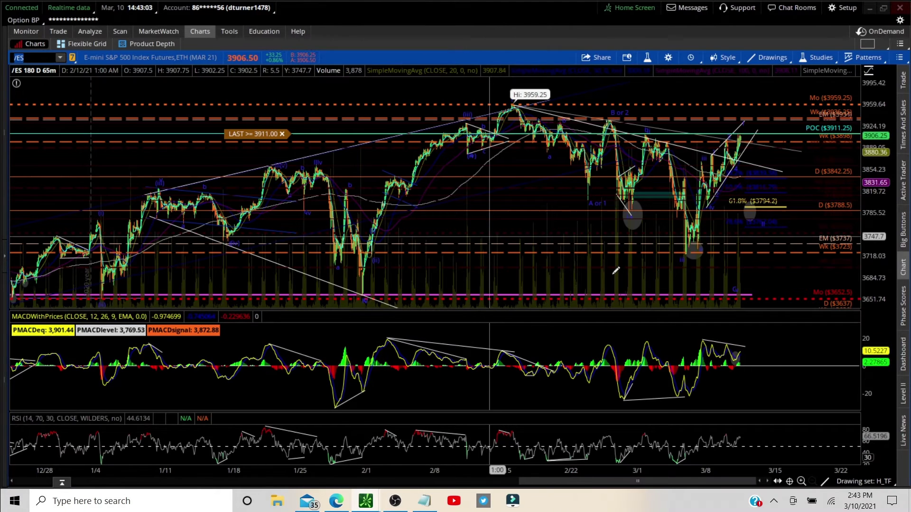
left_click_drag(601, 240, 812, 243)
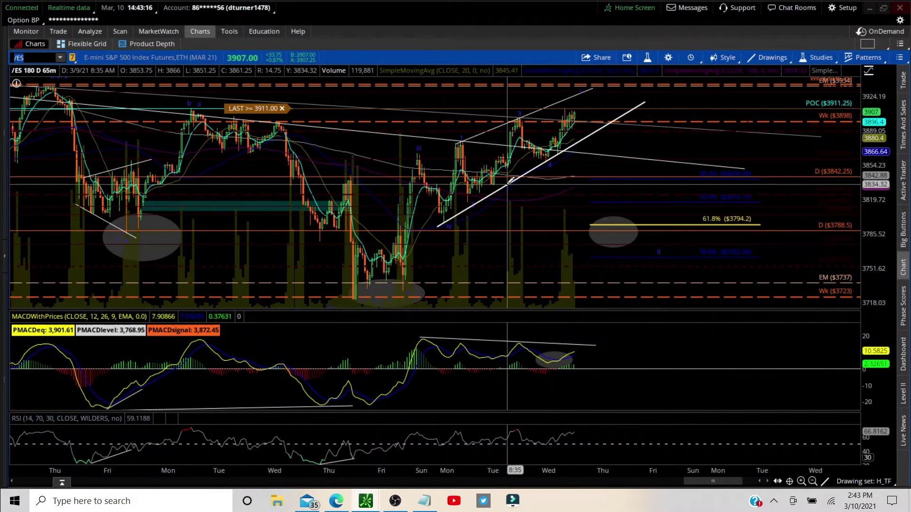
mouse_move(511, 180)
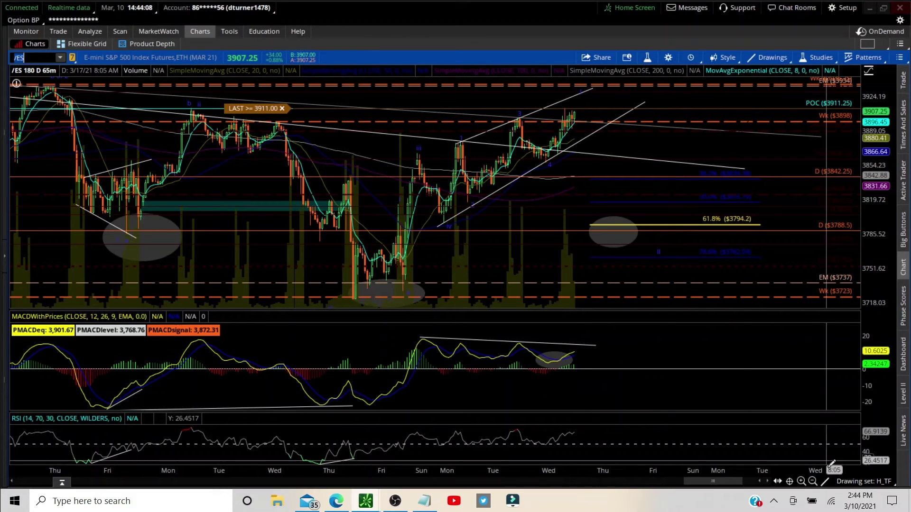
Step: Re-anchor the /ES Fibonacci retracement so 61.8% sits at 3800.2, then switch to 5 D : 5m
mouse_move(826, 482)
left_click(851, 266)
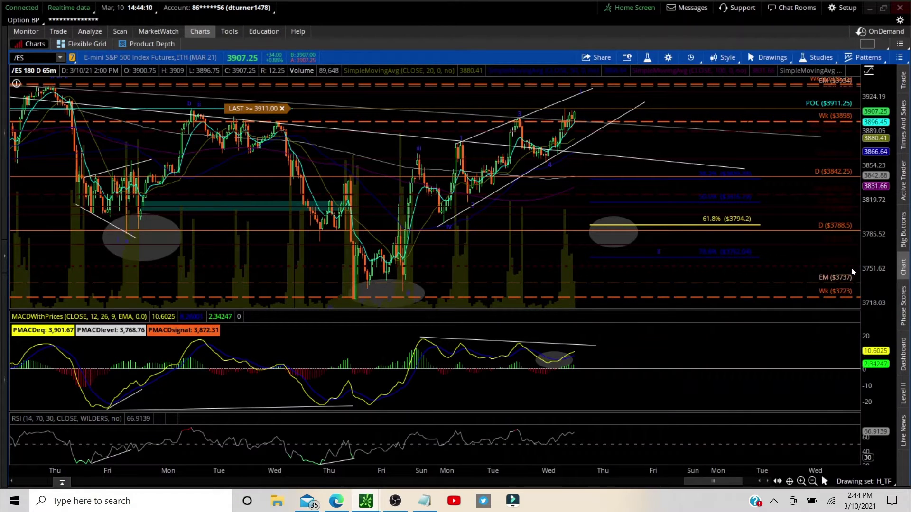
left_click(664, 203)
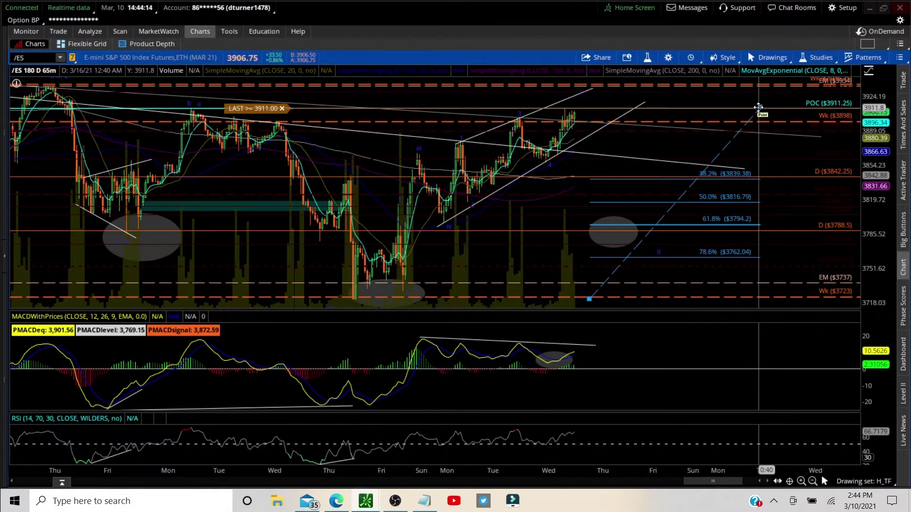
left_click_drag(758, 107, 750, 91)
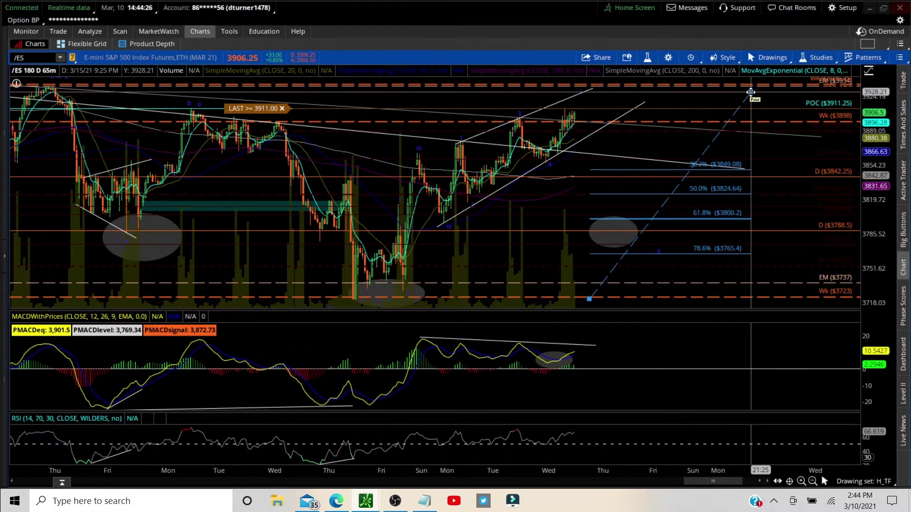
left_click(664, 149)
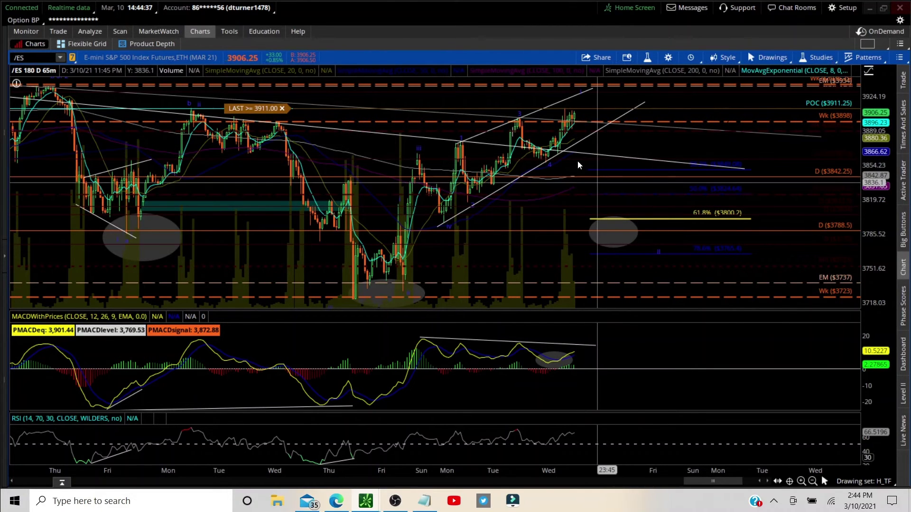
left_click(690, 59)
left_click(674, 181)
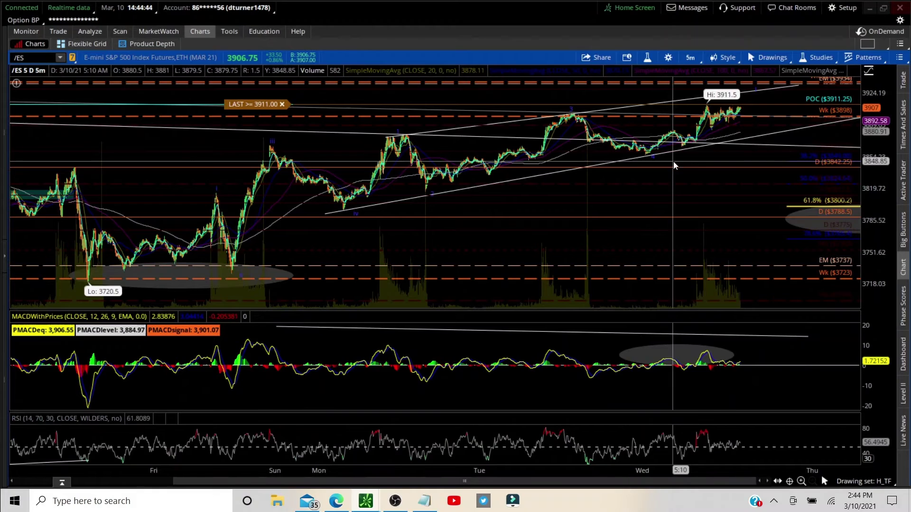
Step: Zoom into the latest /ES session, zoom back out twice, and return to 180 D : 65m bars
left_click_drag(673, 162, 775, 163)
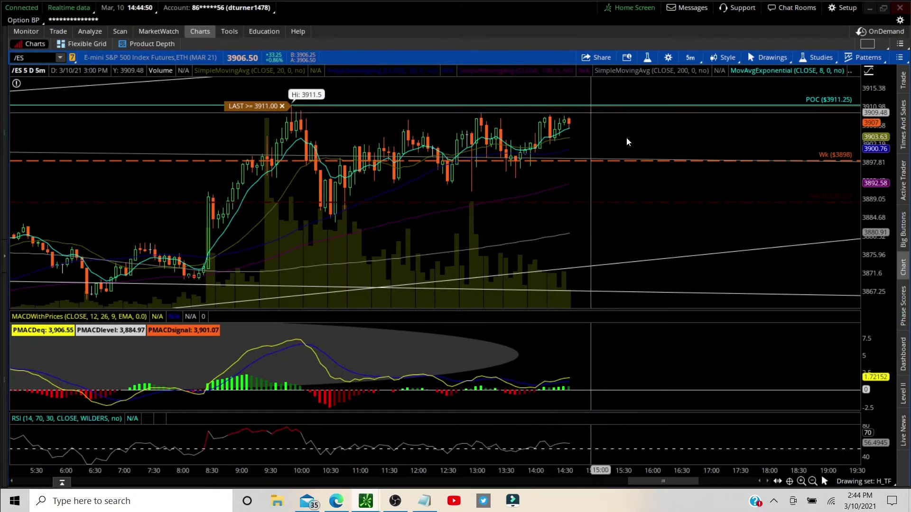
left_click(814, 481)
left_click(814, 481)
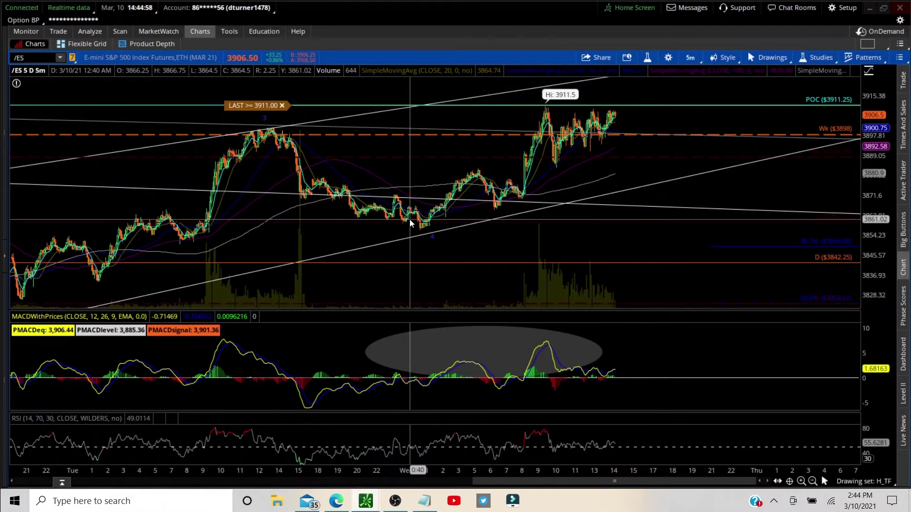
left_click(689, 58)
left_click(671, 118)
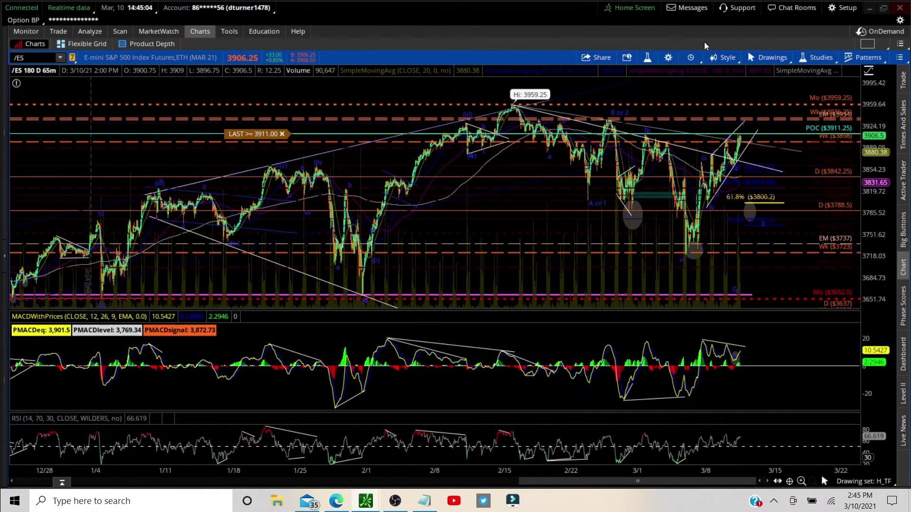
left_click(691, 58)
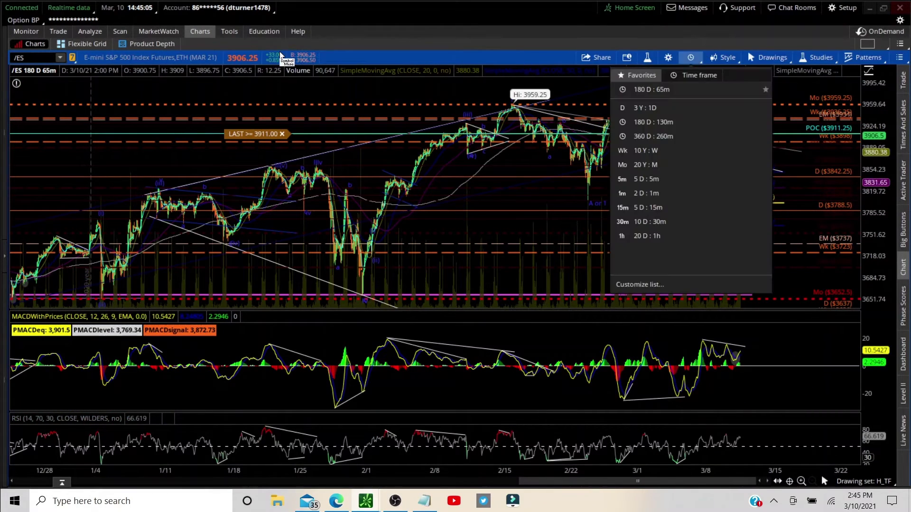
Step: Switch to 3-year daily bars and chart JPM zoomed on its recent months
left_click(654, 108)
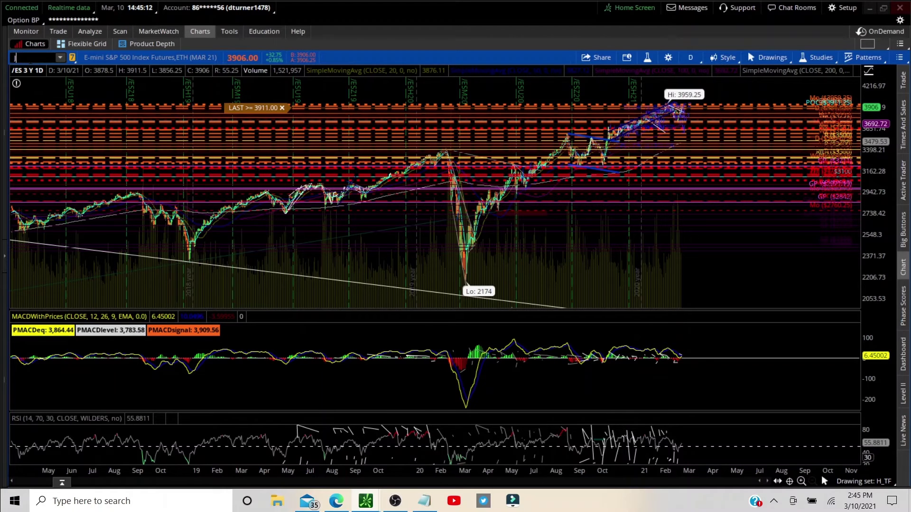
type("JPM")
left_click(54, 67)
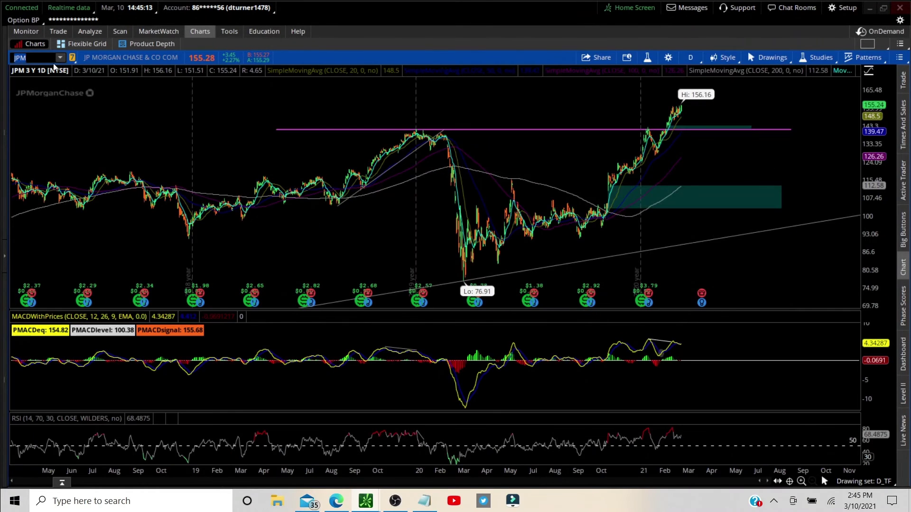
left_click_drag(617, 162, 741, 186)
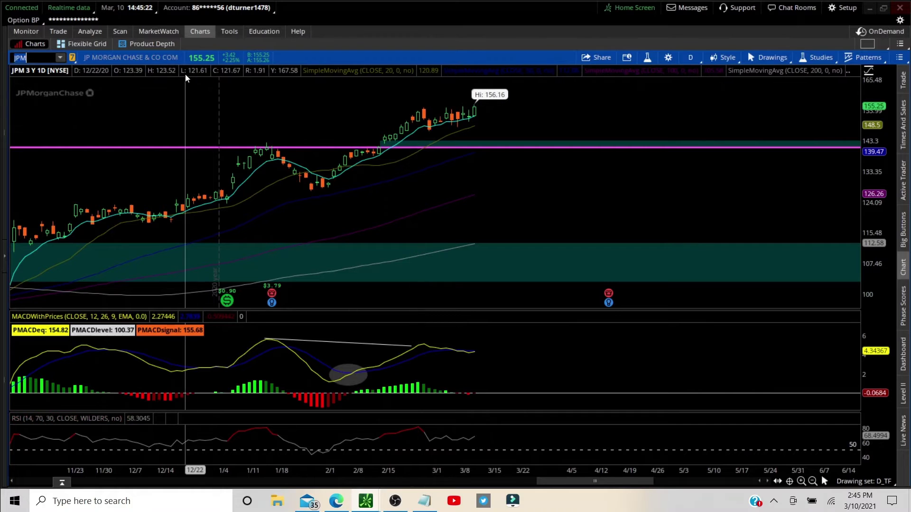
mouse_move(48, 80)
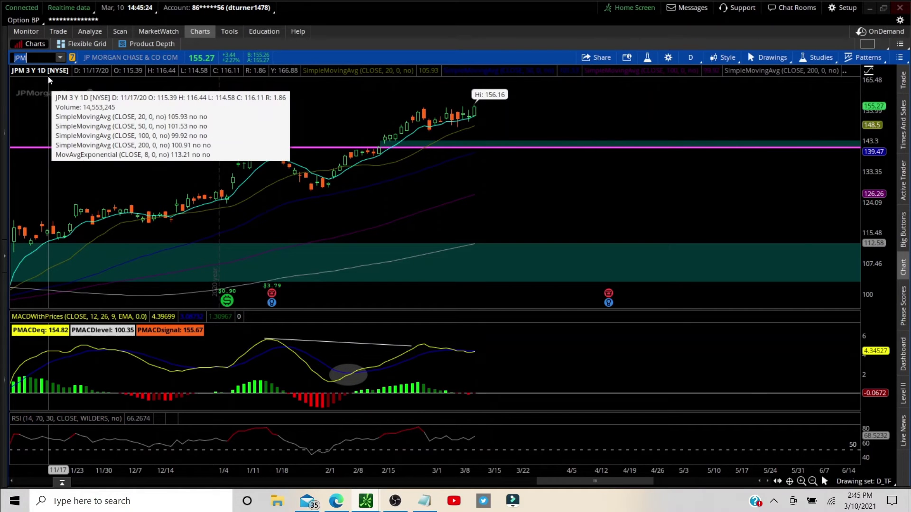
Step: Chart GS and then MS, zooming each daily chart into recent months
type("GS")
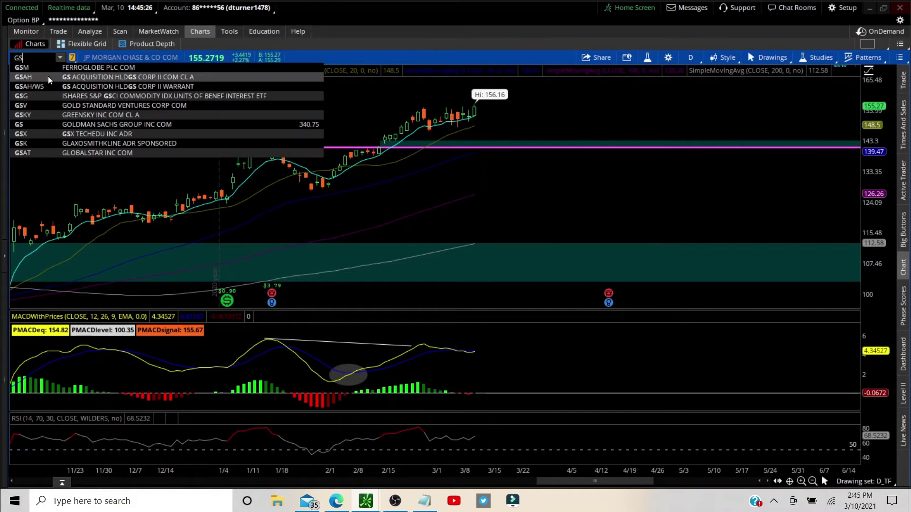
key("Return")
left_click_drag(598, 176, 767, 177)
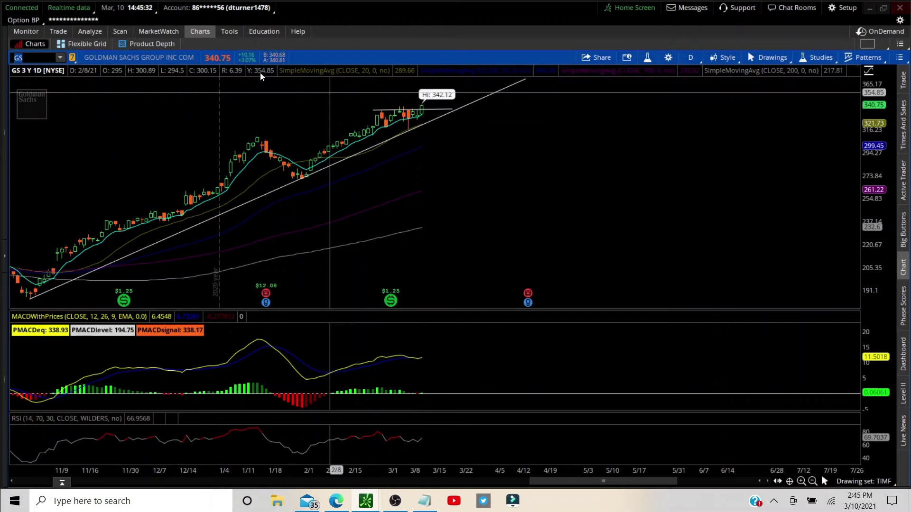
type("M")
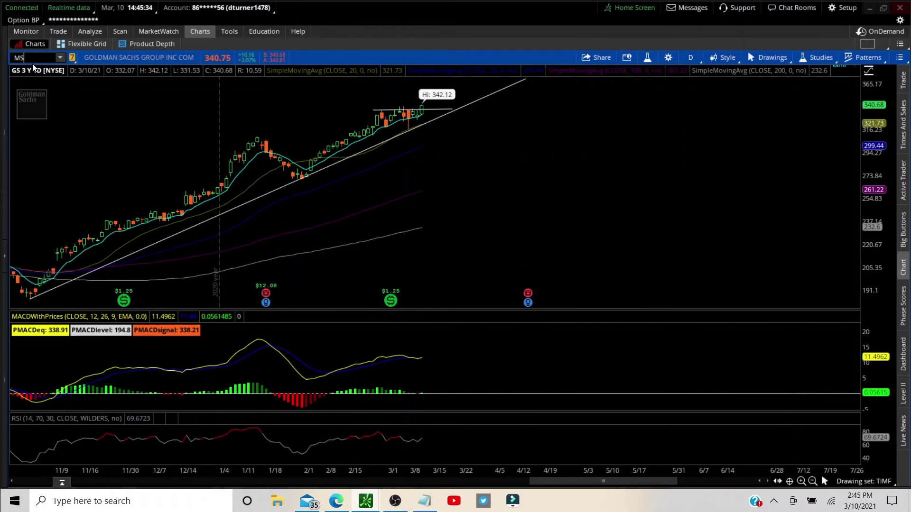
type("S")
key("Return")
left_click_drag(614, 171, 736, 186)
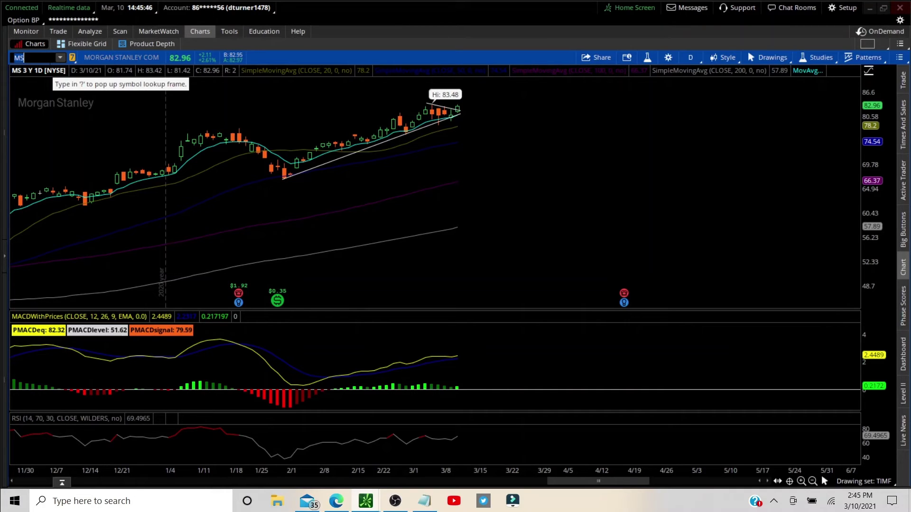
Step: Chart WYNN and zoom its daily chart in on October 2020 onward
type("YNN")
key("Return")
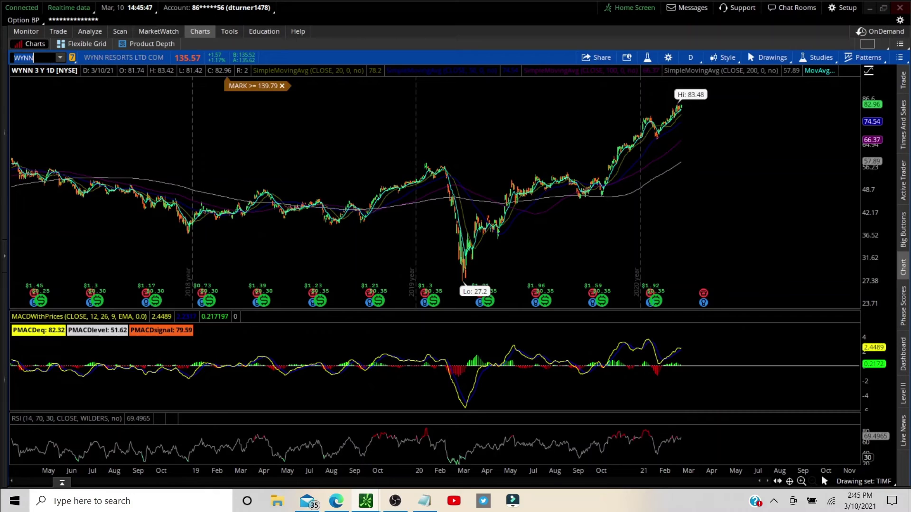
left_click_drag(681, 209, 731, 215)
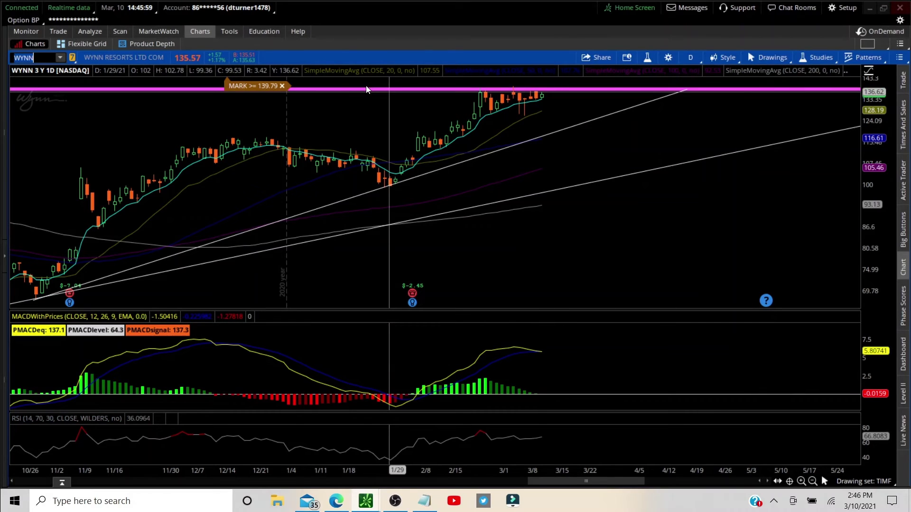
mouse_move(101, 69)
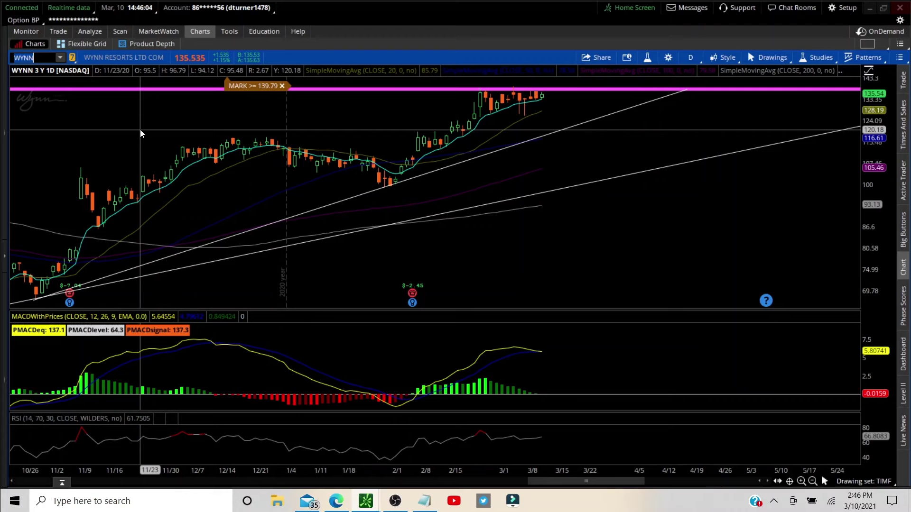
Step: Chart RAD zoomed on recent months and move the MACD ellipse onto the lows near 3/8
type("RAD")
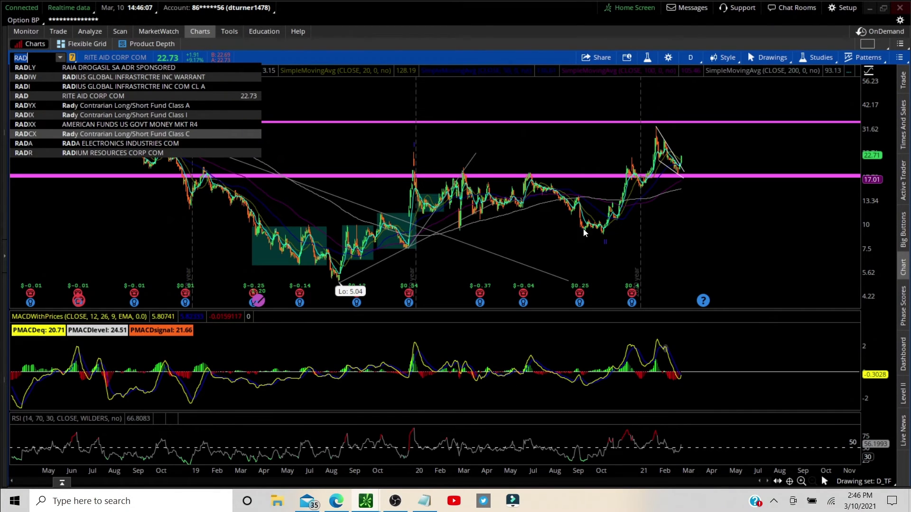
key("Return")
left_click_drag(576, 229, 748, 226)
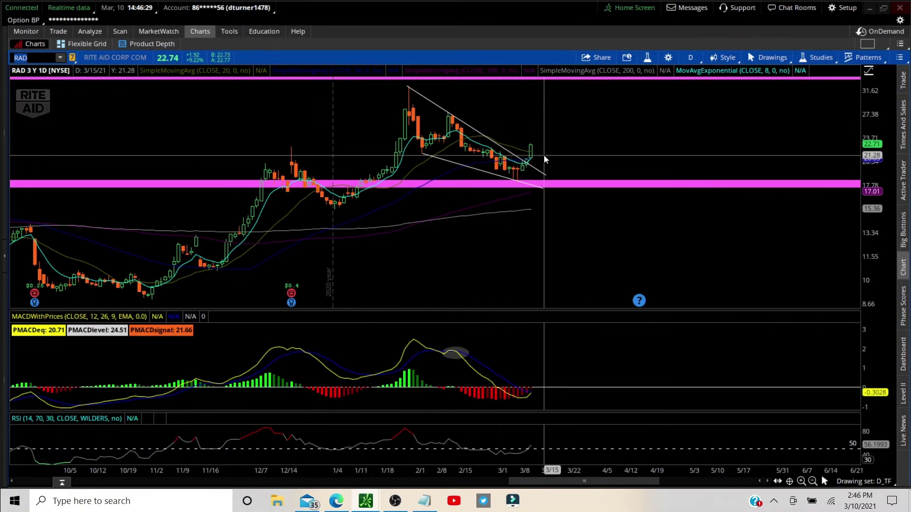
mouse_move(456, 355)
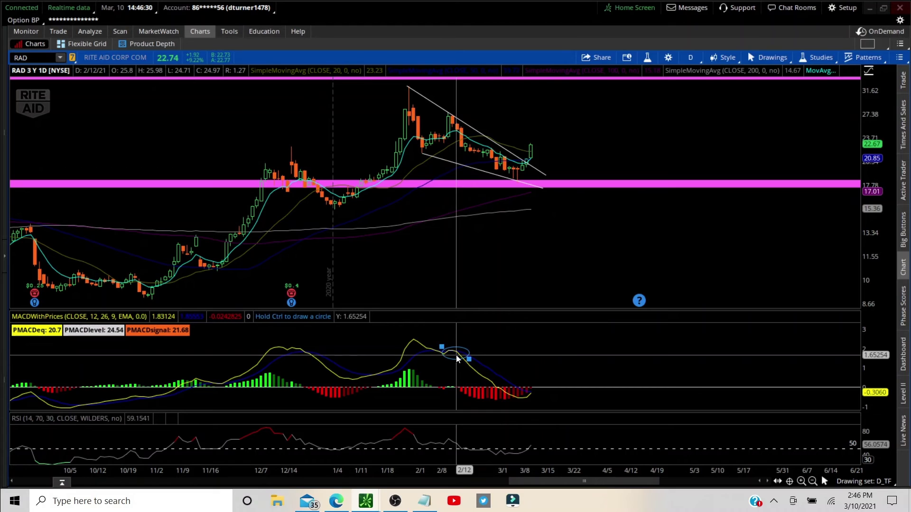
left_click_drag(456, 354, 531, 395)
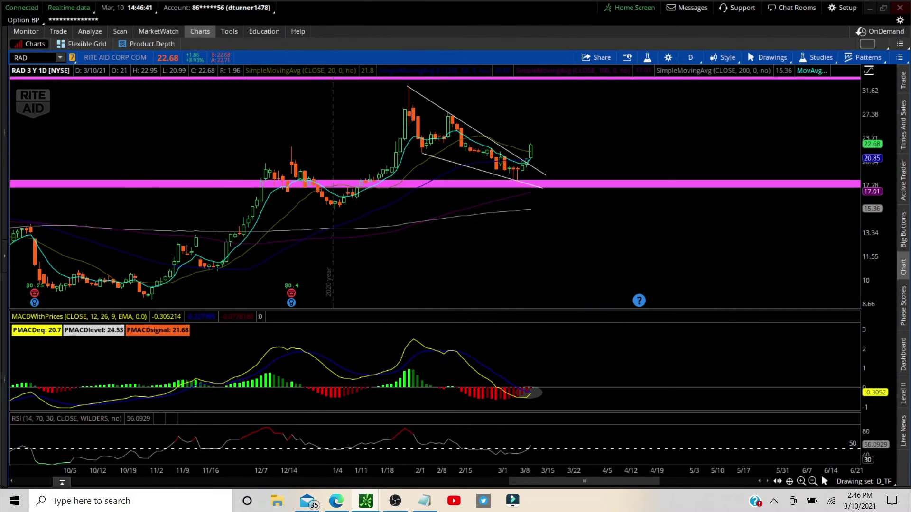
Step: Correct the mistyped symbol RITO to RIOT and zoom its daily chart into the recent run-up
type("TO")
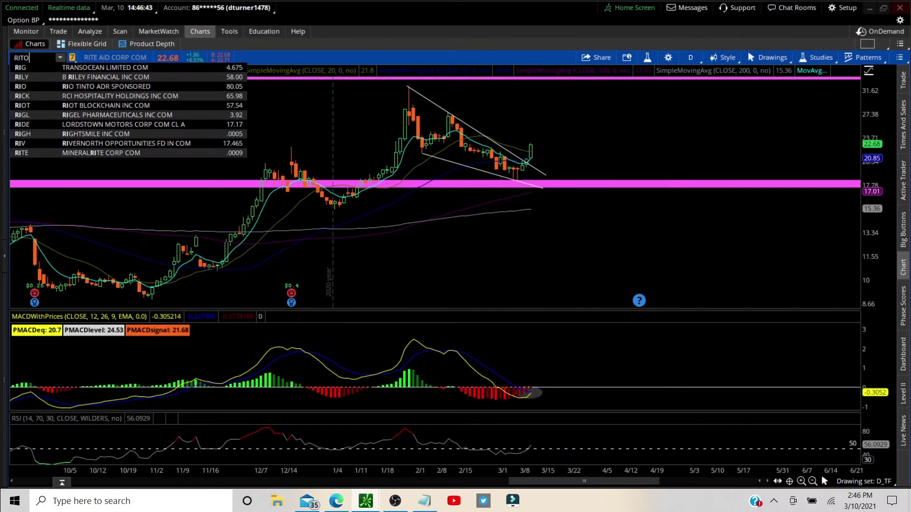
key("Return")
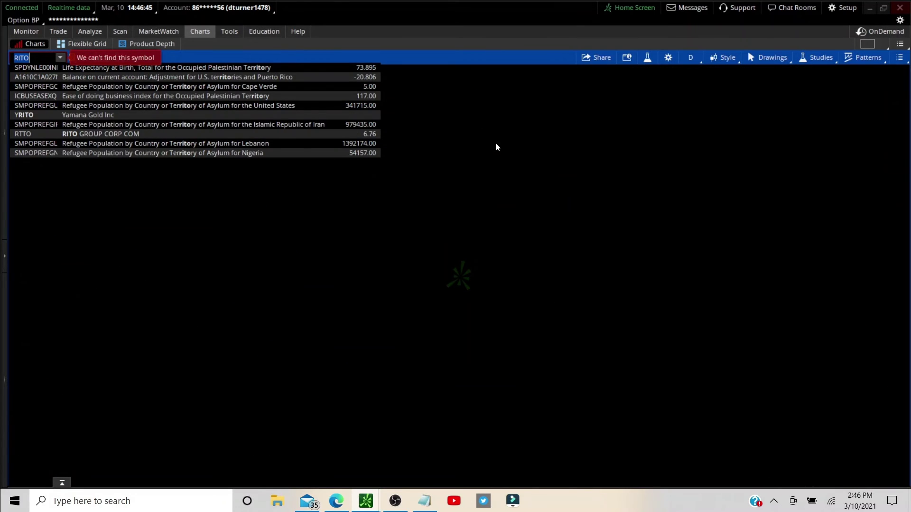
left_click(30, 57)
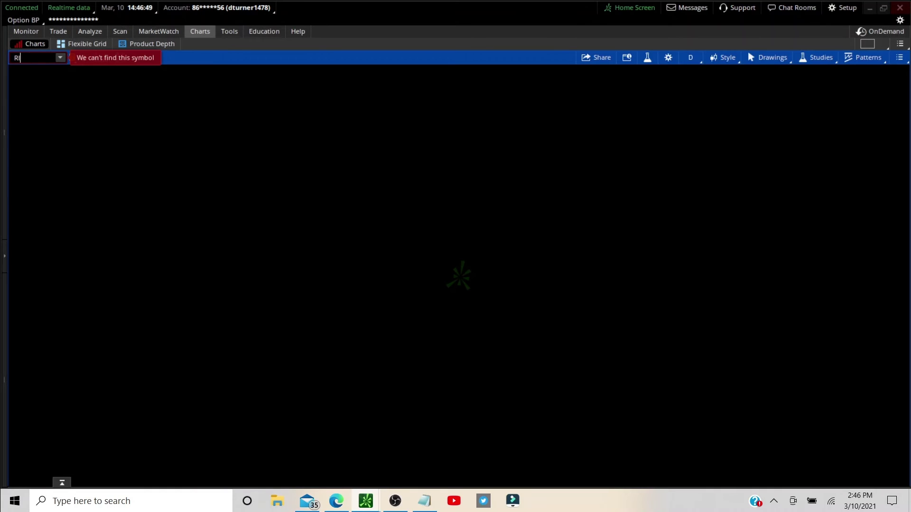
type("O")
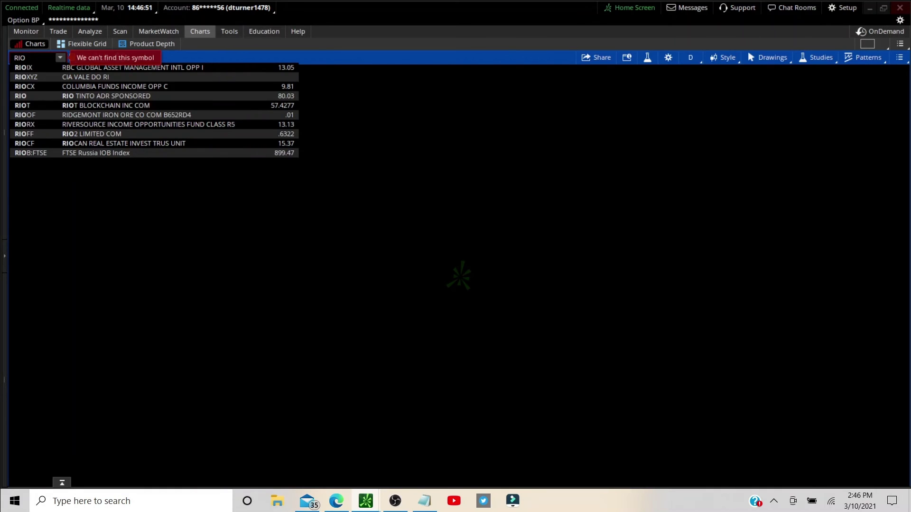
type("T")
key("Return")
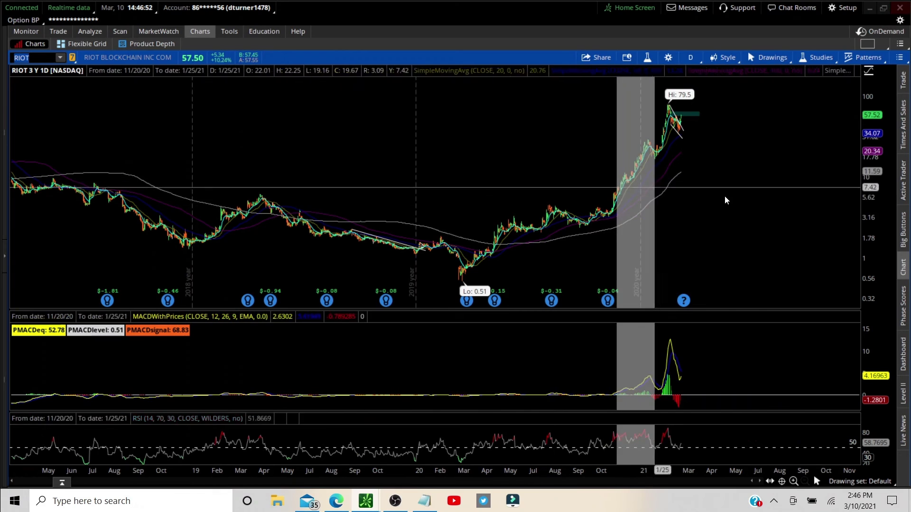
scroll(755, 203, "up", 5)
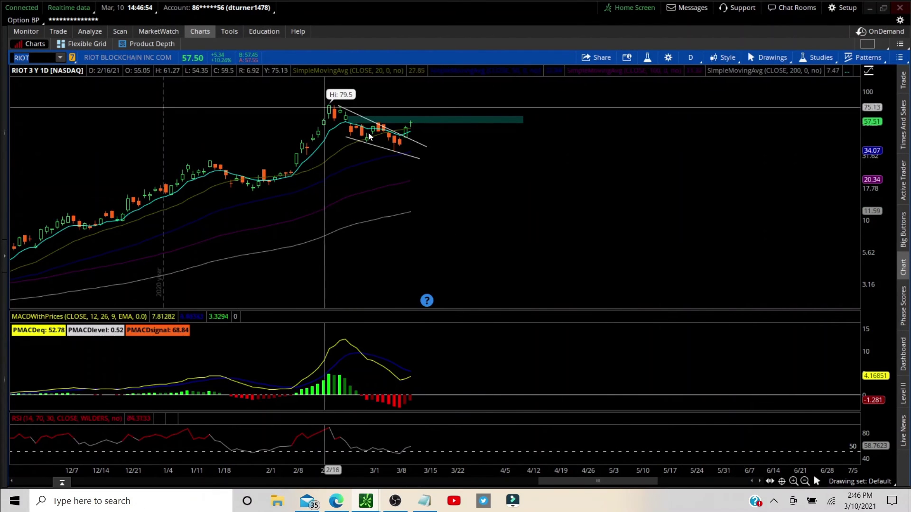